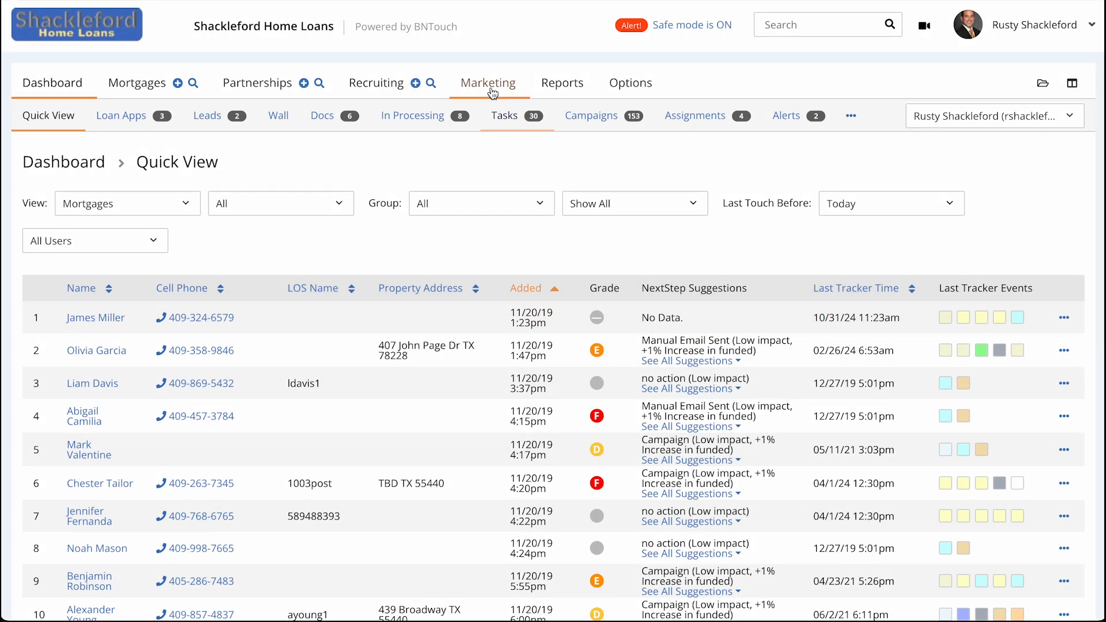
Open Bill's New Campaign for editing from the marketing campaigns, and start a new mortgage trigger for it.
left_click(491, 92)
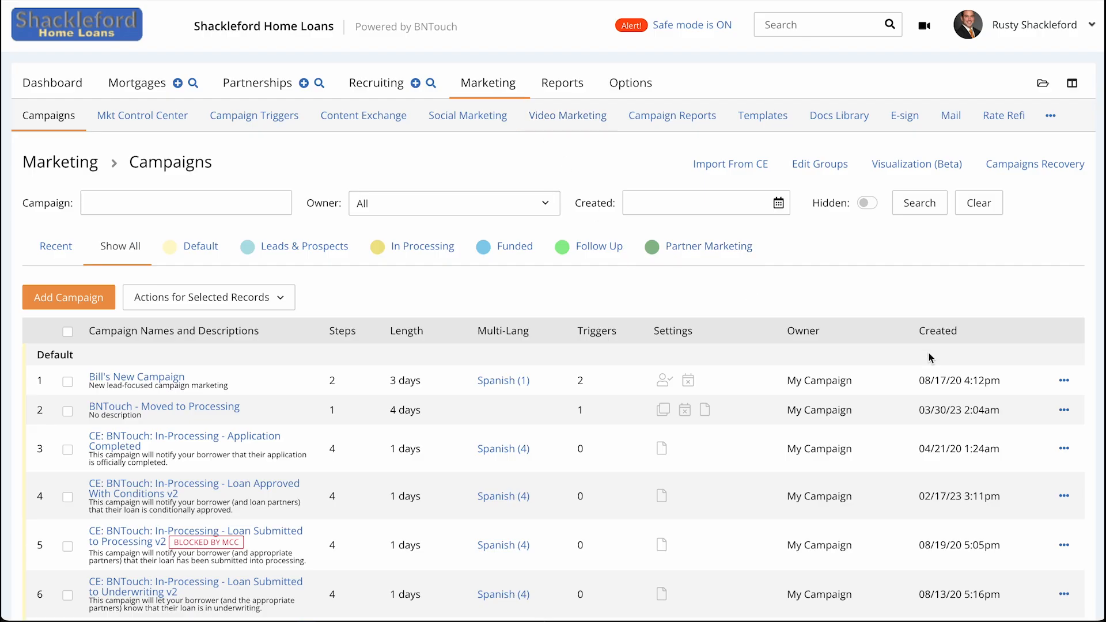
left_click(1064, 382)
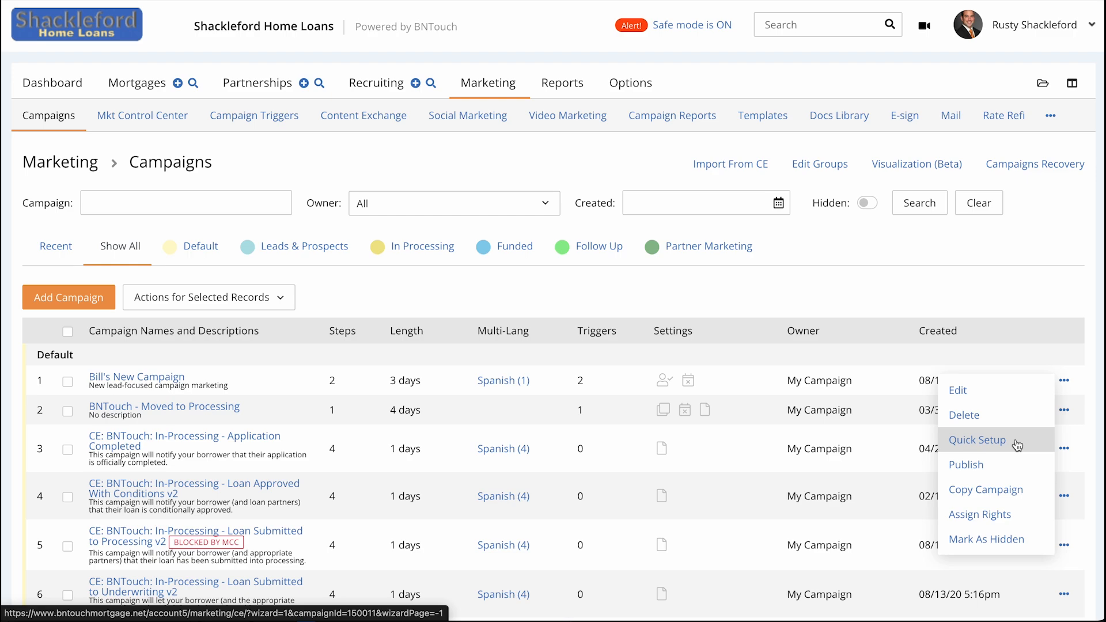
left_click(654, 288)
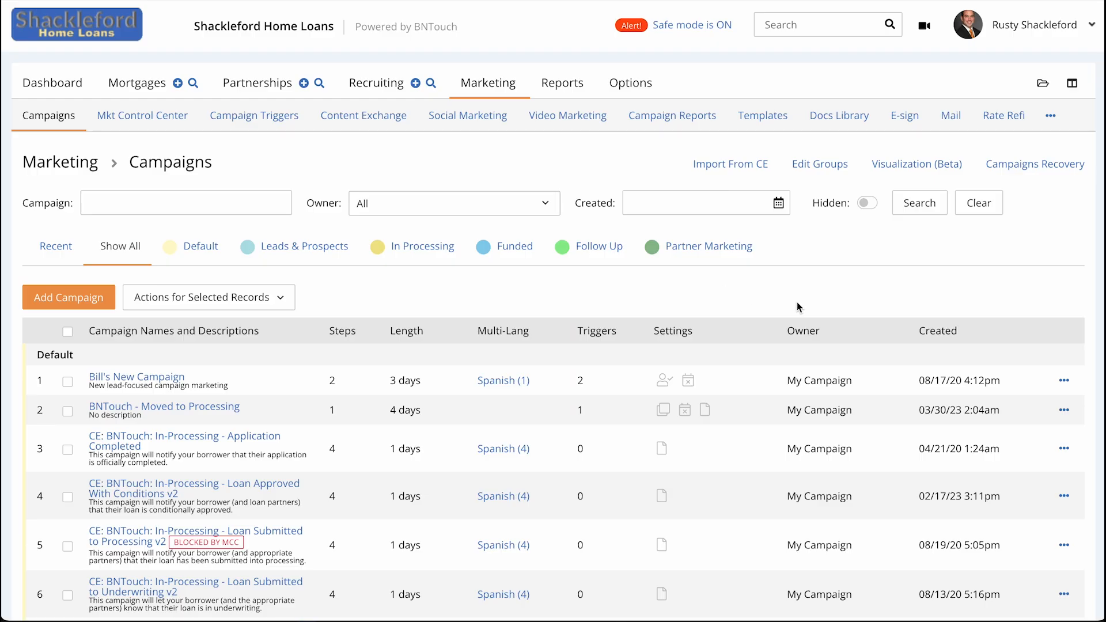
left_click(1065, 384)
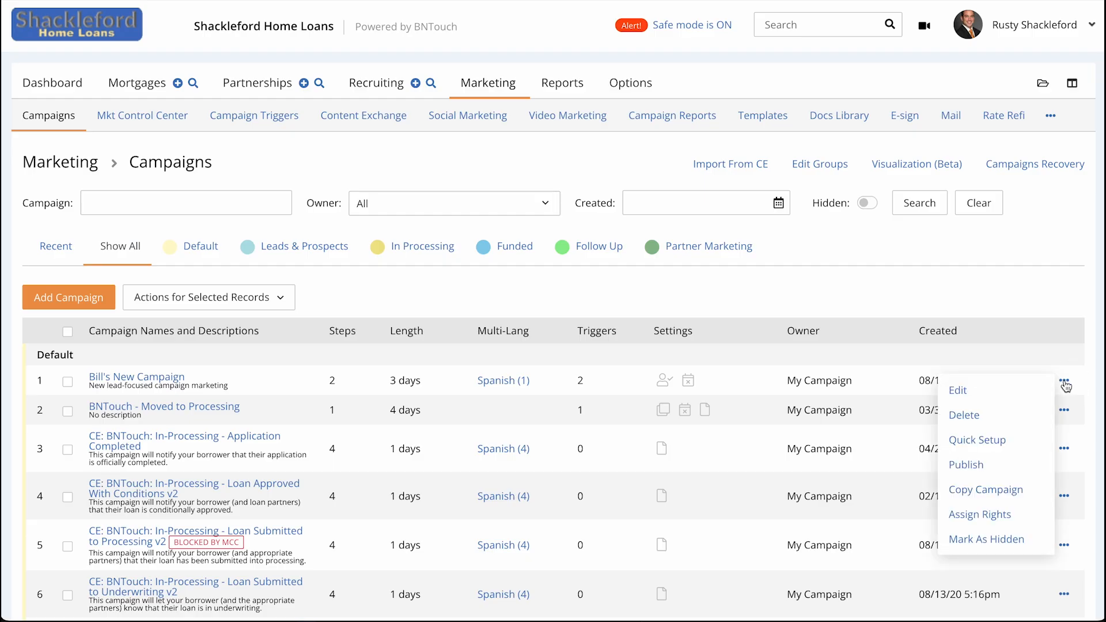
left_click(984, 394)
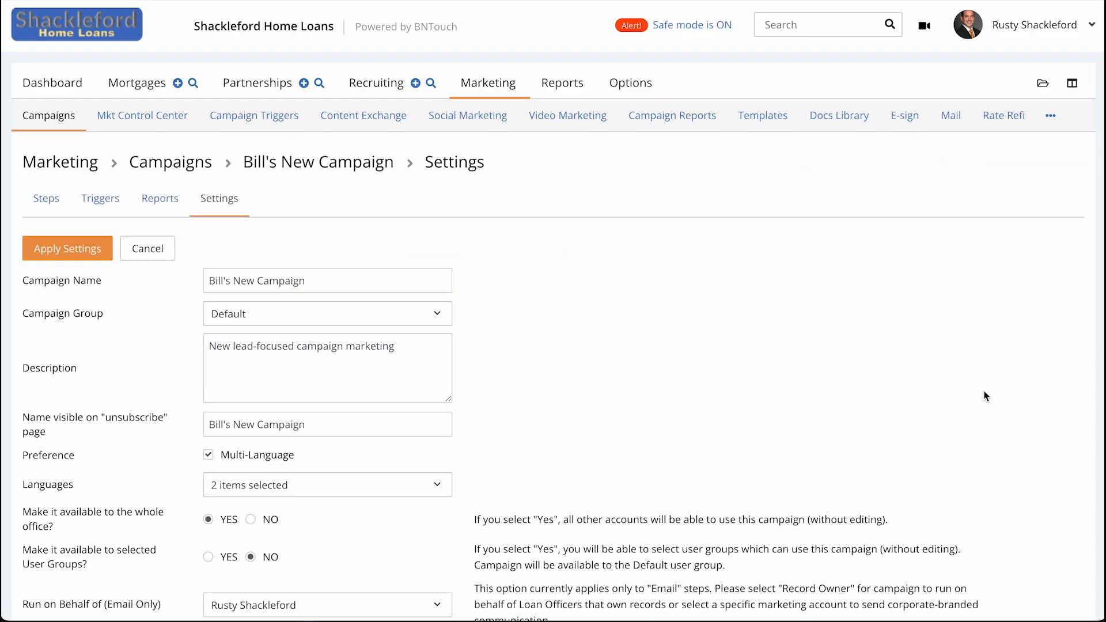
left_click(115, 205)
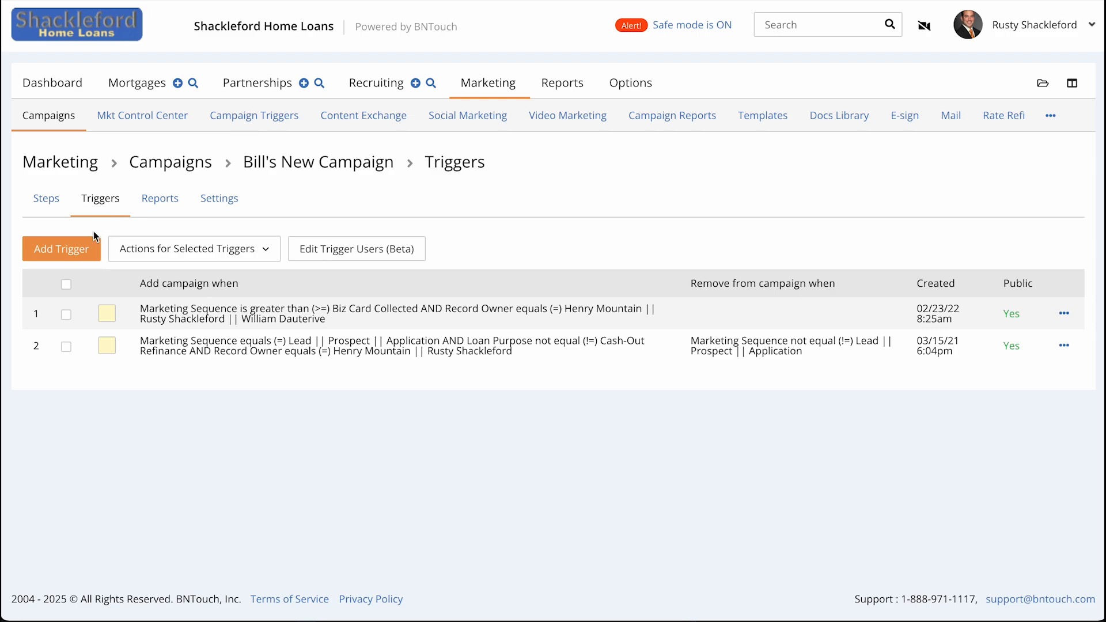
left_click(62, 254)
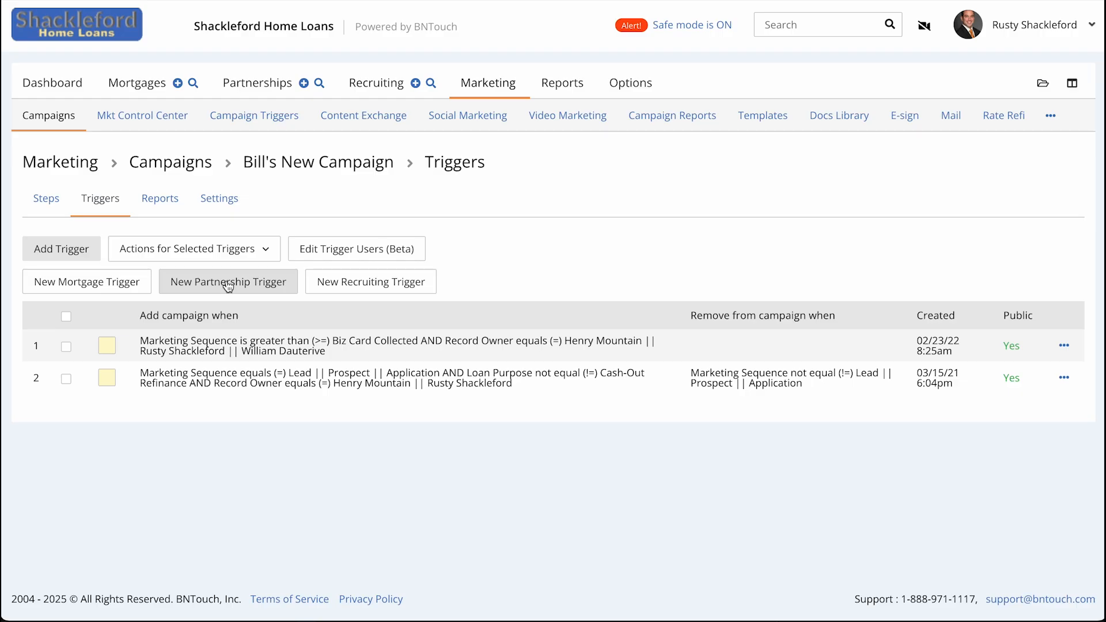
left_click(86, 290)
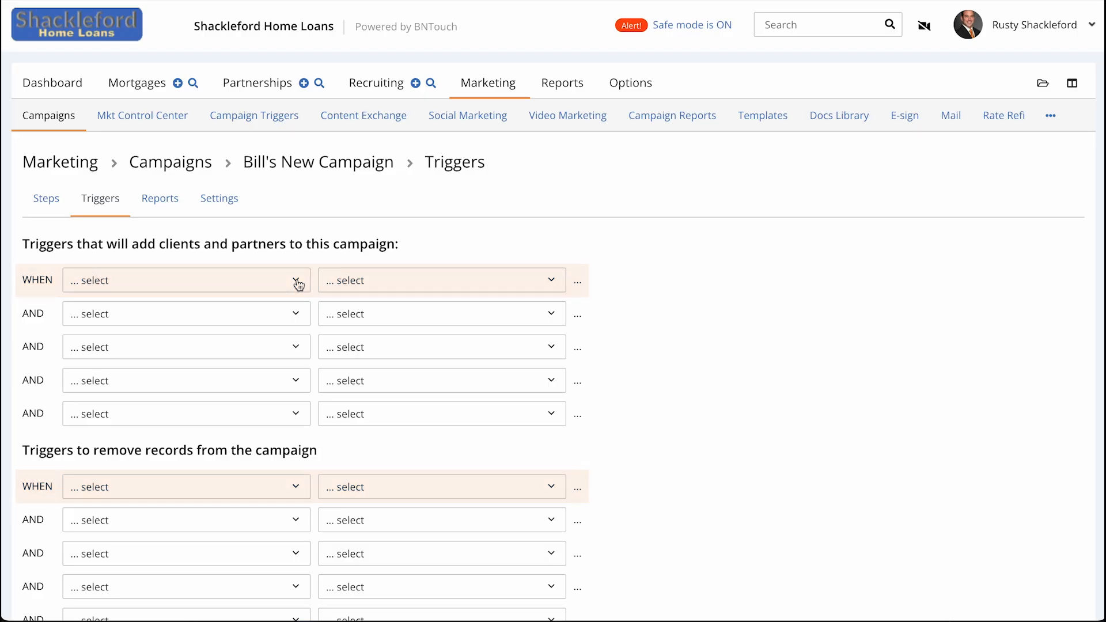
Examine the fields offered for the first add condition, filtering them by "street" and clearing the filter.
left_click(297, 282)
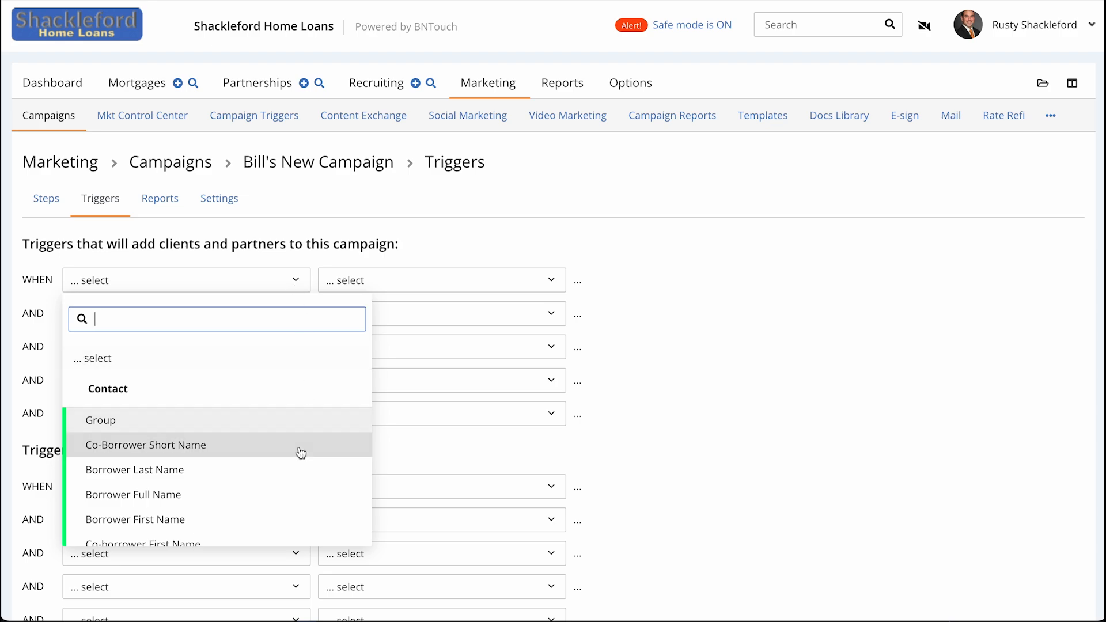
scroll(300, 452, "down", 3)
scroll(301, 453, "down", 15)
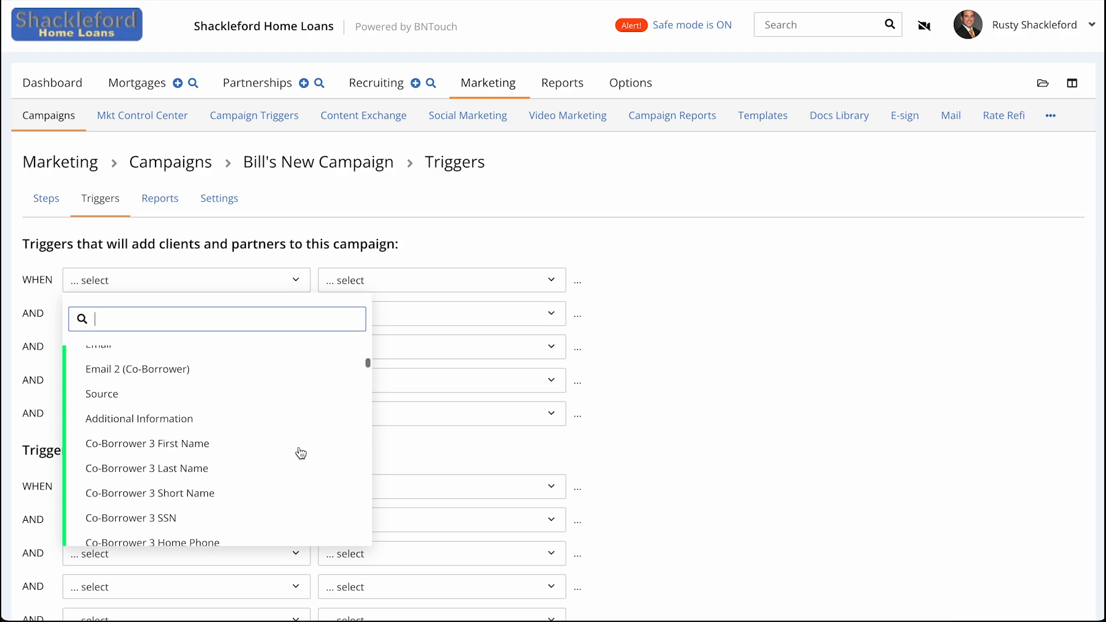
scroll(301, 453, "down", 3)
scroll(301, 453, "up", 20)
type("street")
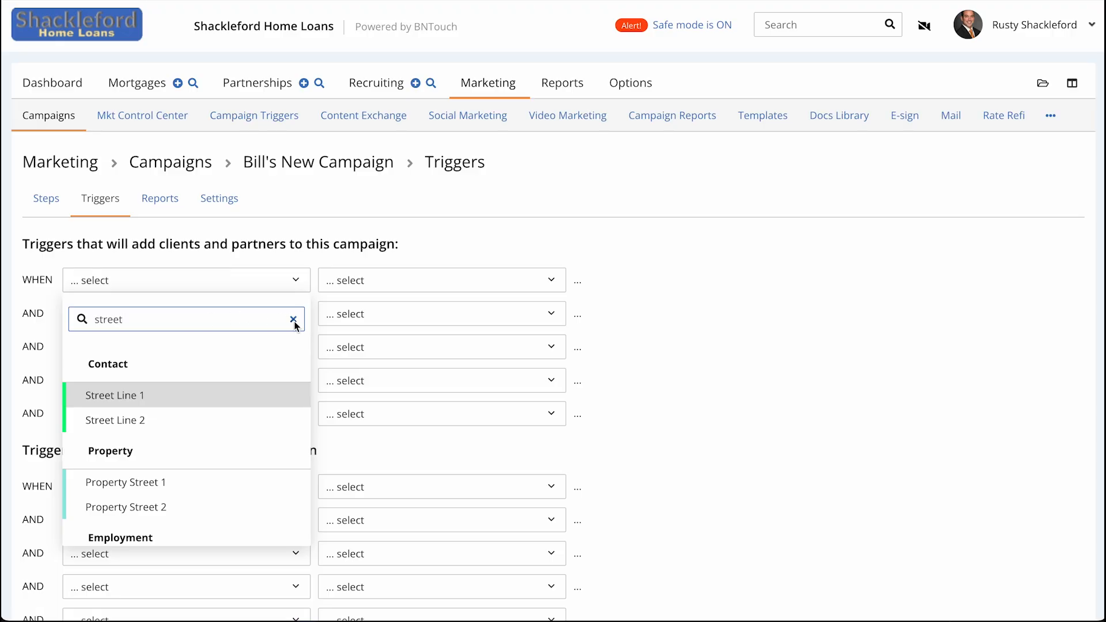
left_click(294, 320)
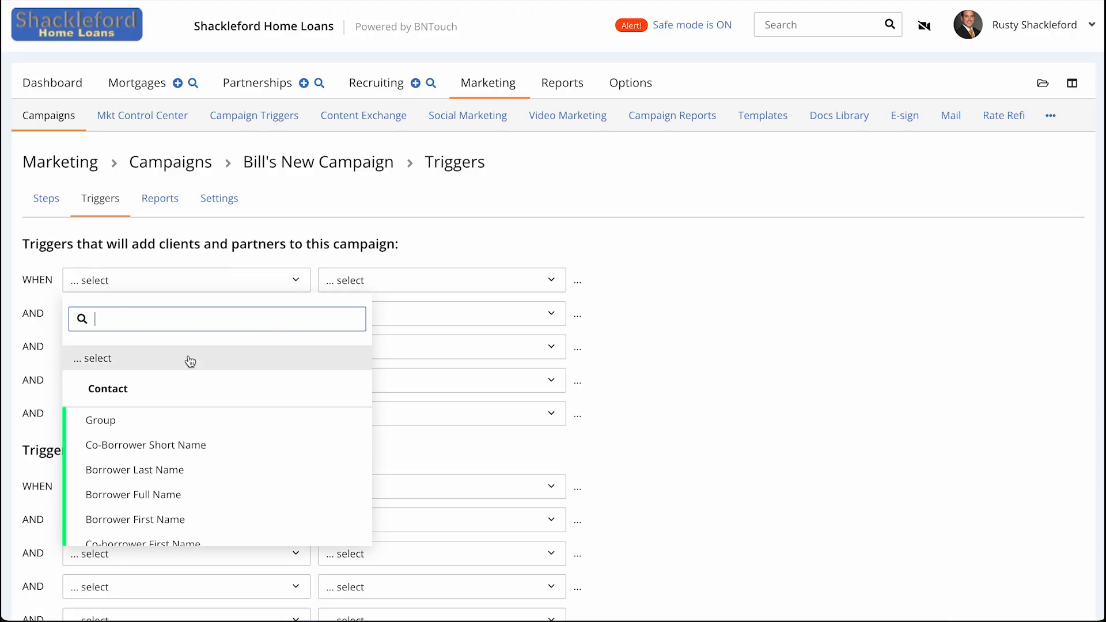
scroll(306, 379, "down", 1)
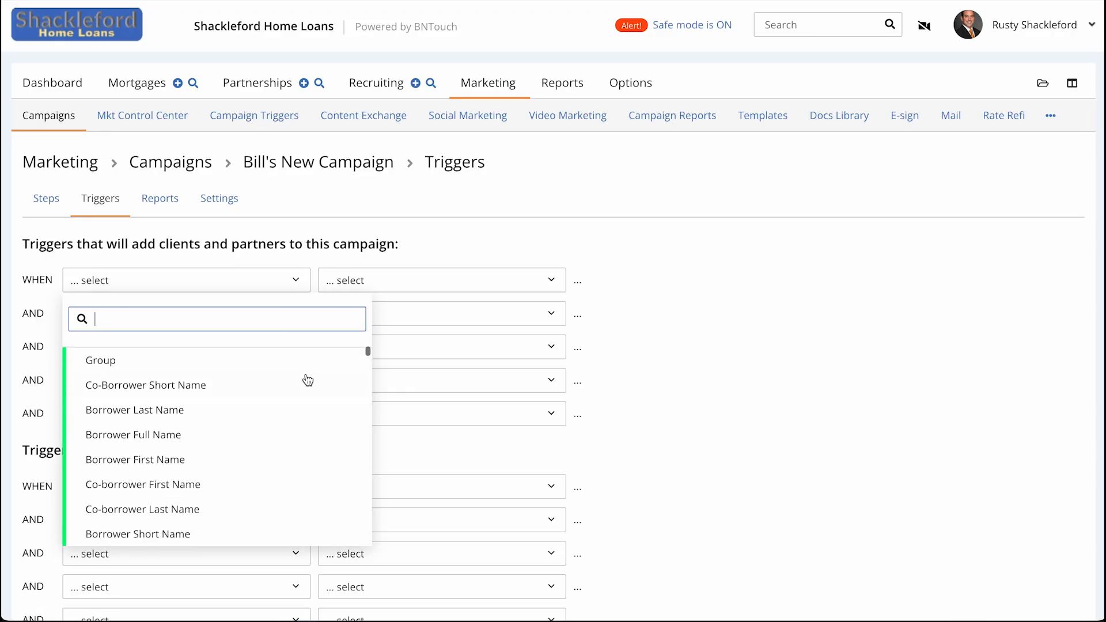
Set the first condition for adding records to Loan Purpose exactly matches Purchase.
left_click_drag(367, 351, 367, 428)
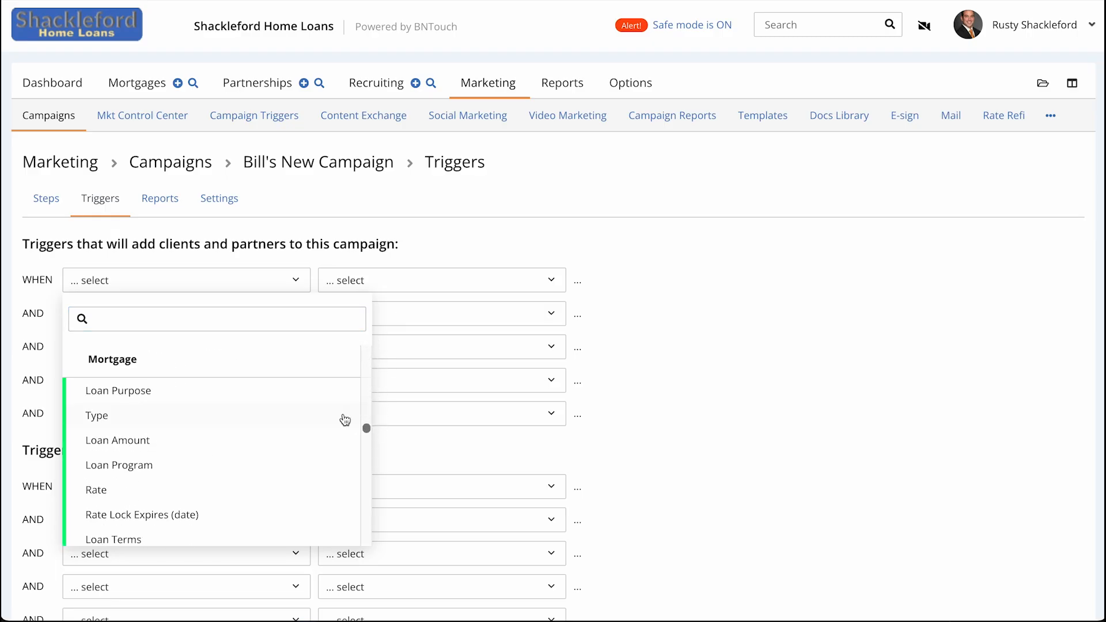
left_click(151, 391)
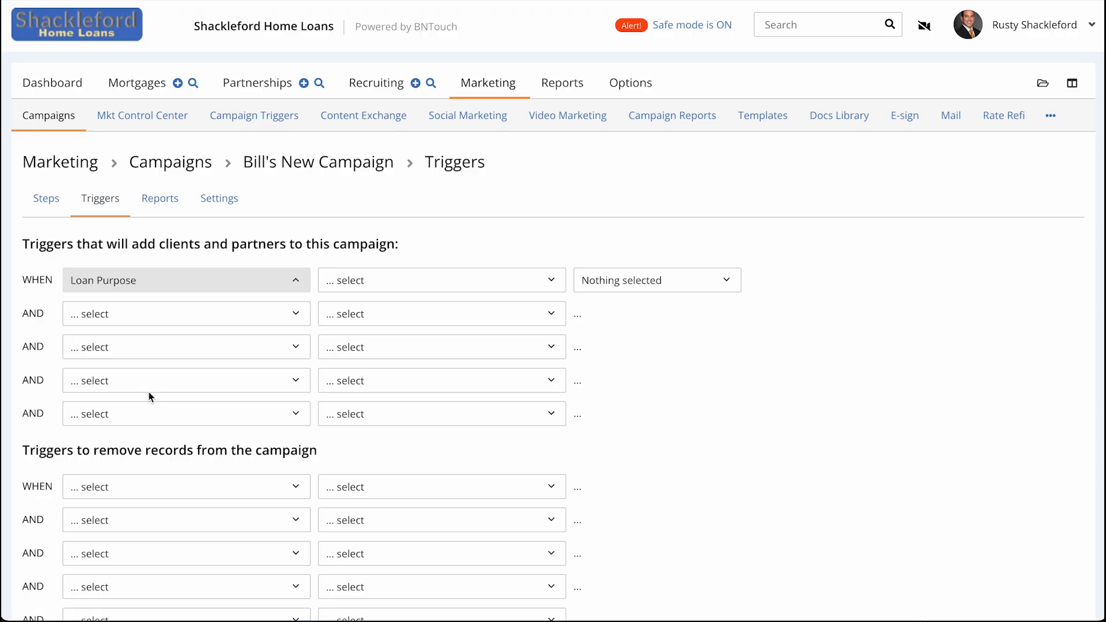
left_click(504, 285)
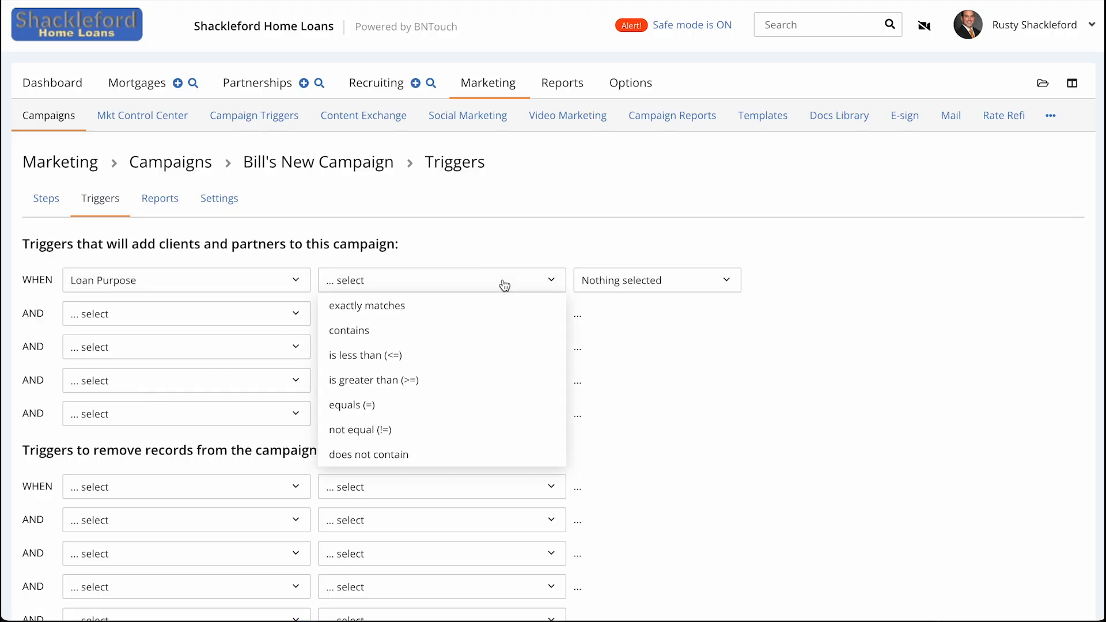
left_click(443, 312)
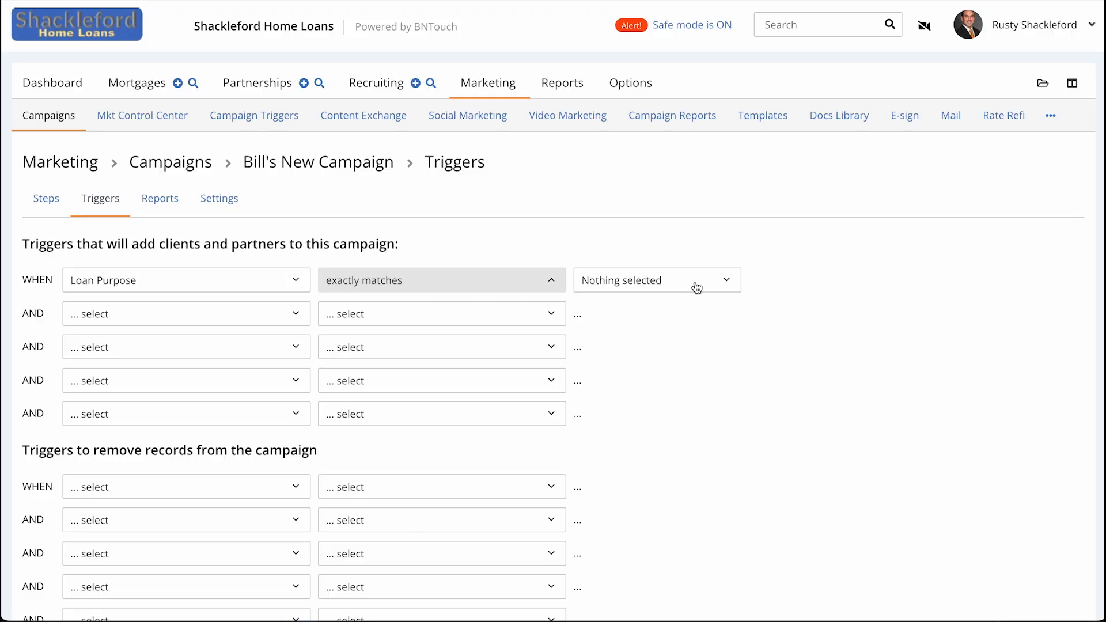
left_click(723, 284)
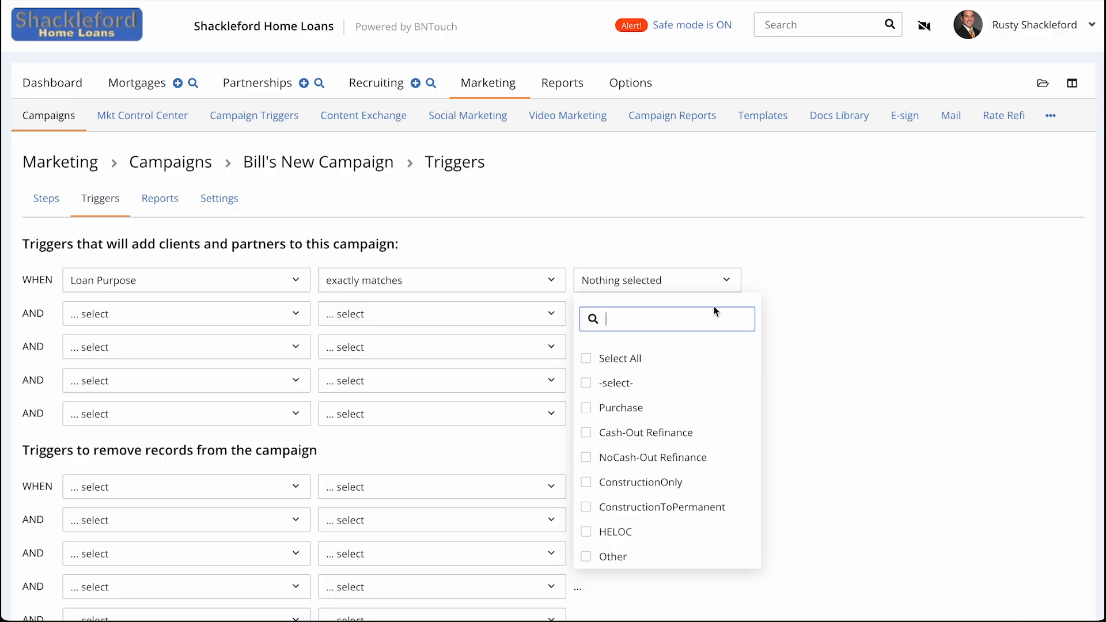
left_click(607, 410)
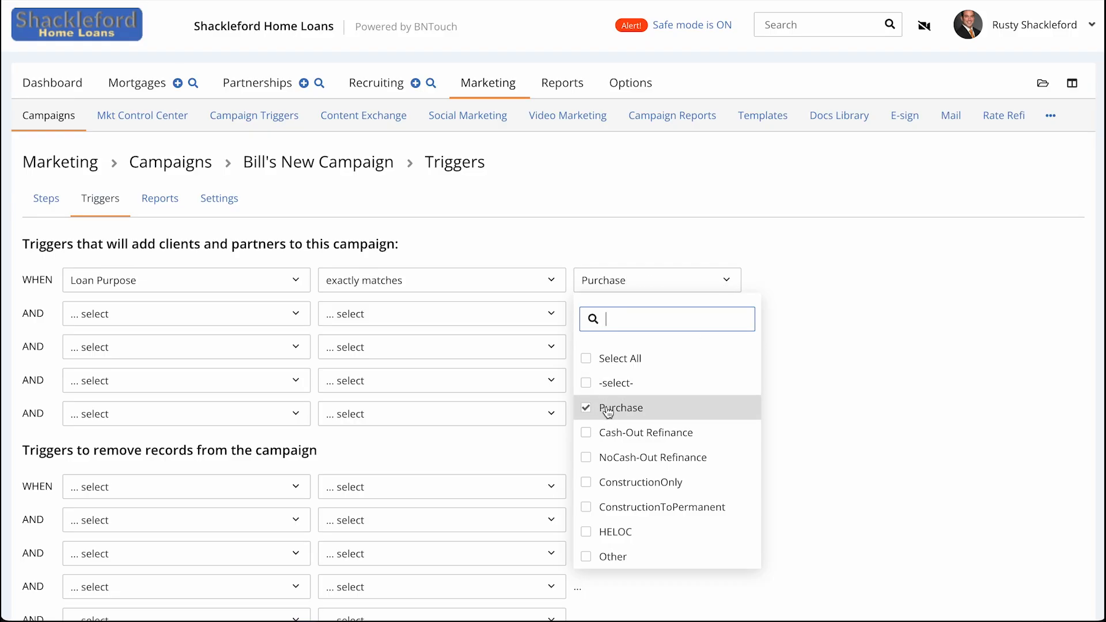
left_click(624, 505)
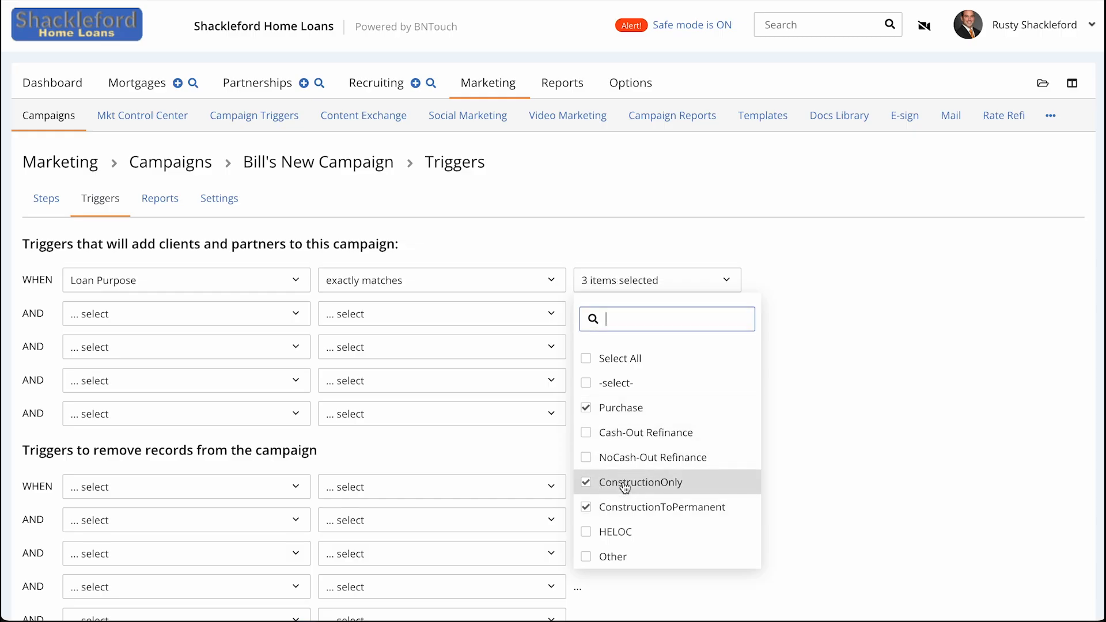
left_click(634, 507)
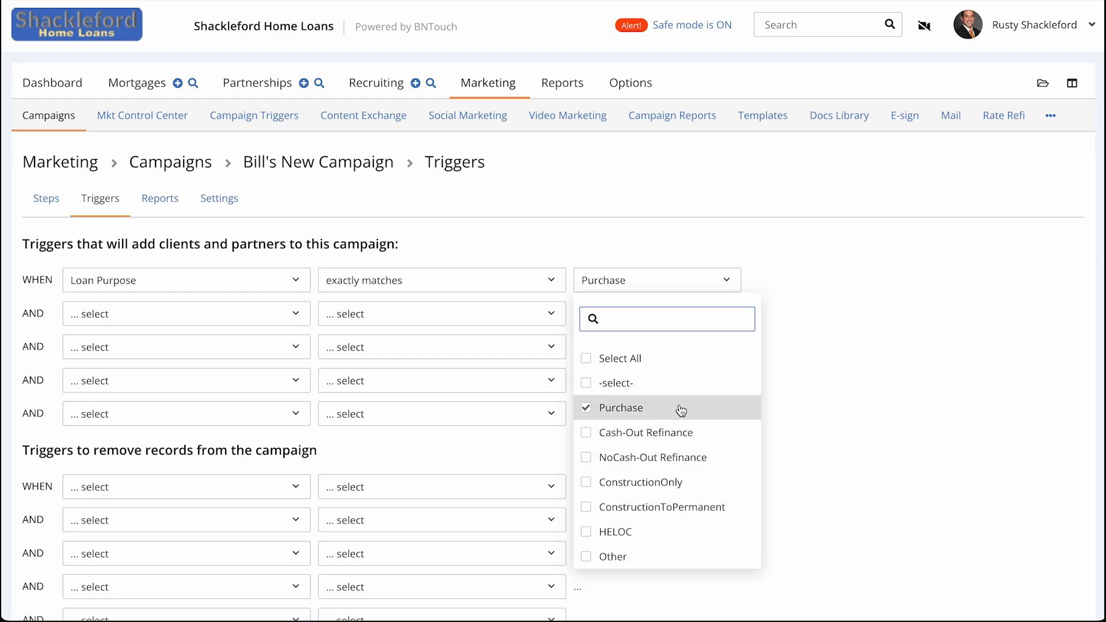
left_click(798, 369)
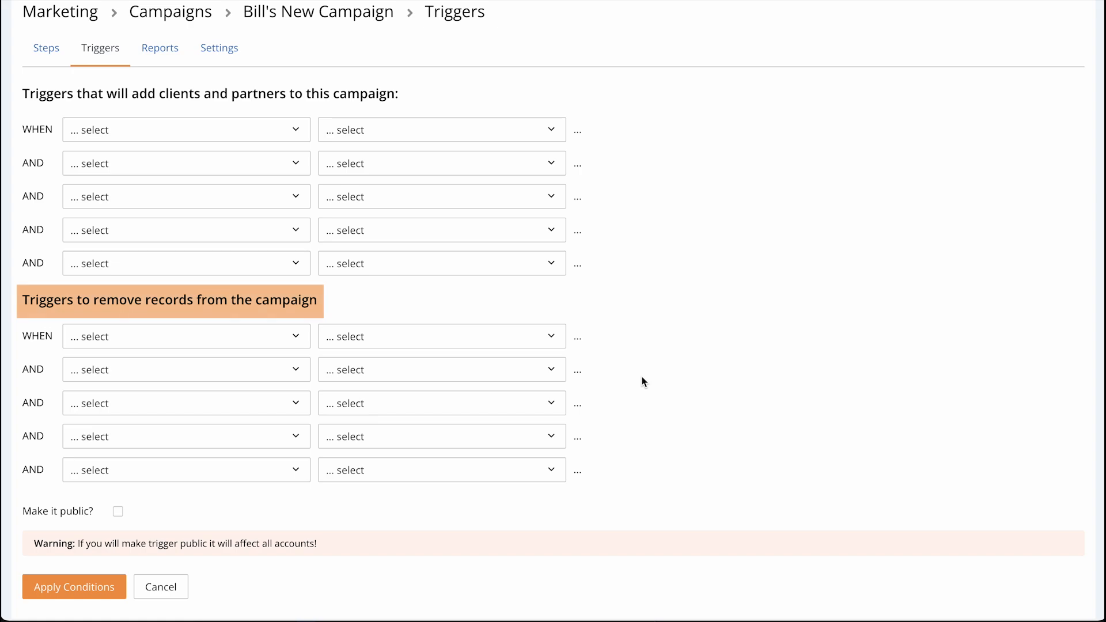
Set the first removal condition to Marketing Sequence not equal (!=) Active Partner and Preferred Partner, and apply the trigger conditions.
left_click(291, 341)
type("marke")
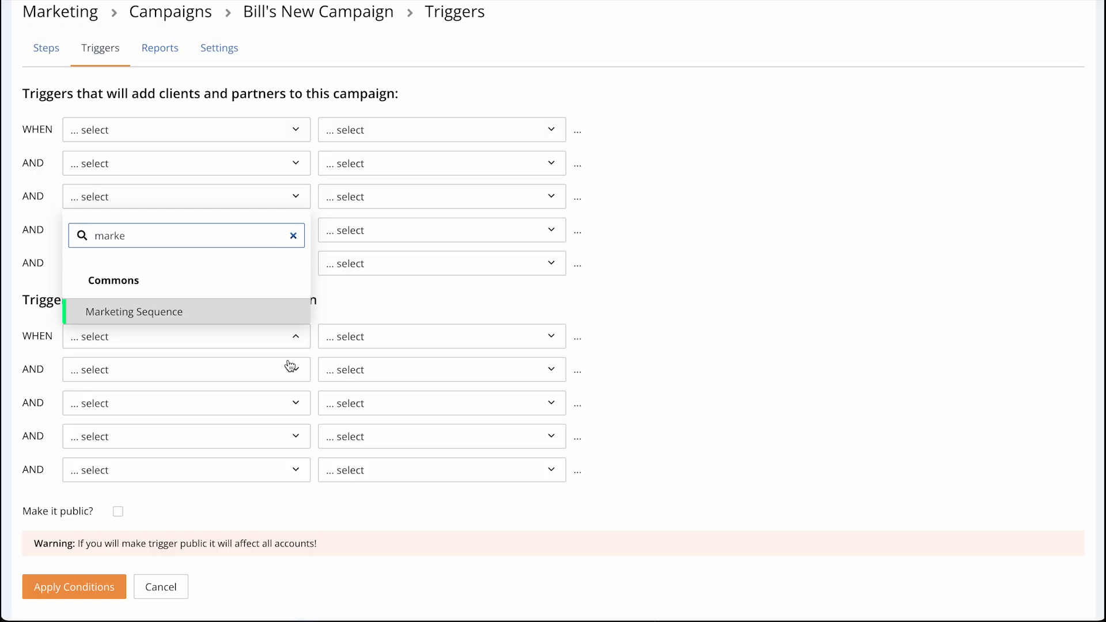
left_click(172, 316)
left_click(383, 339)
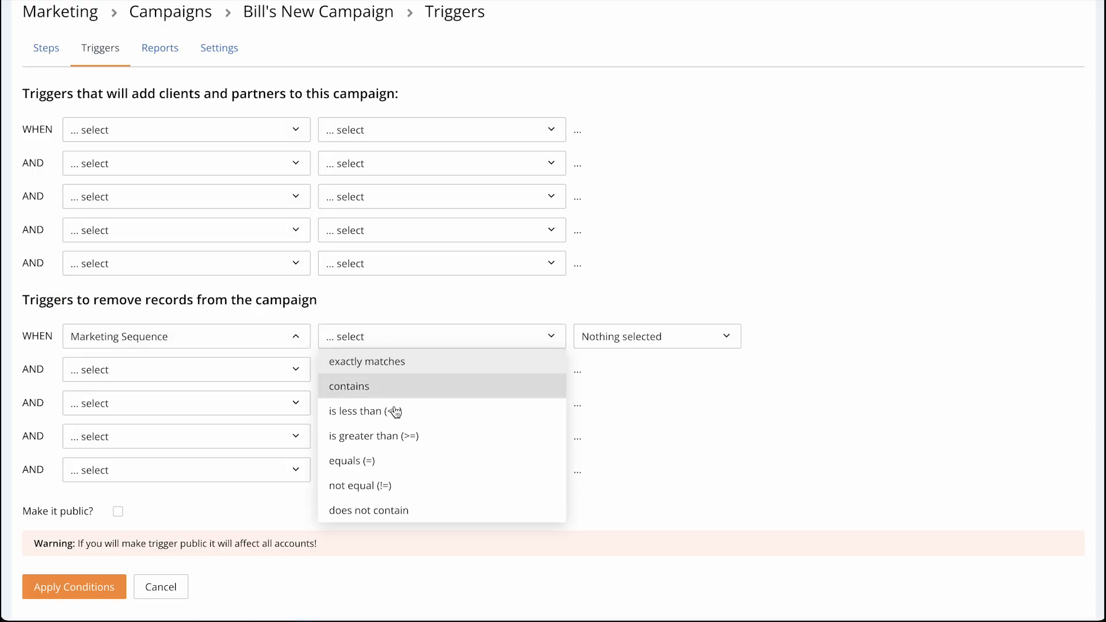
left_click(397, 488)
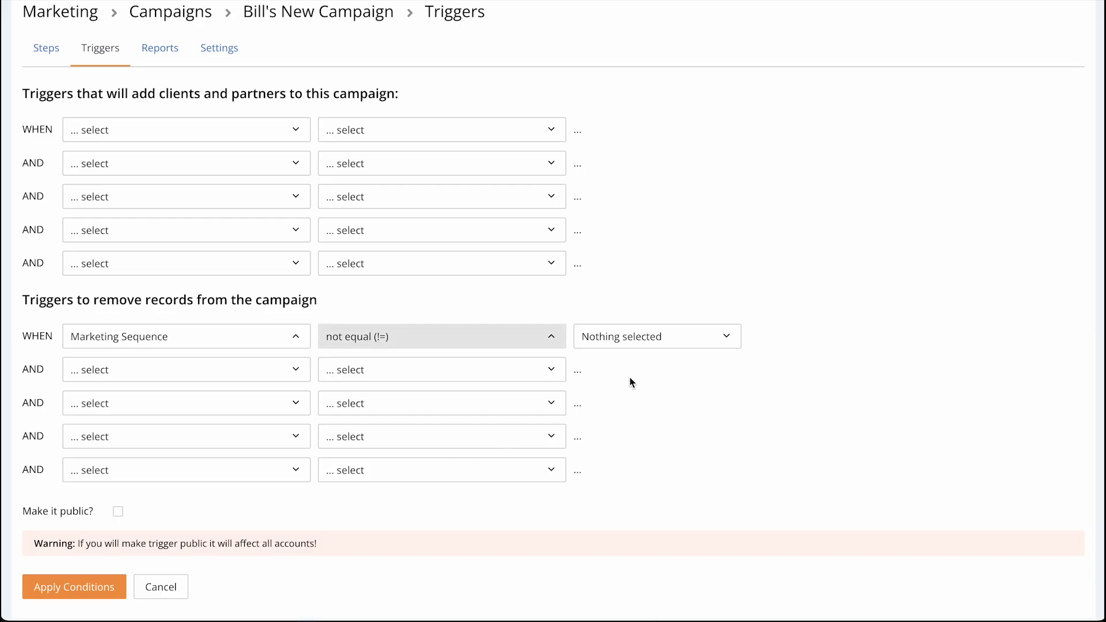
left_click(685, 346)
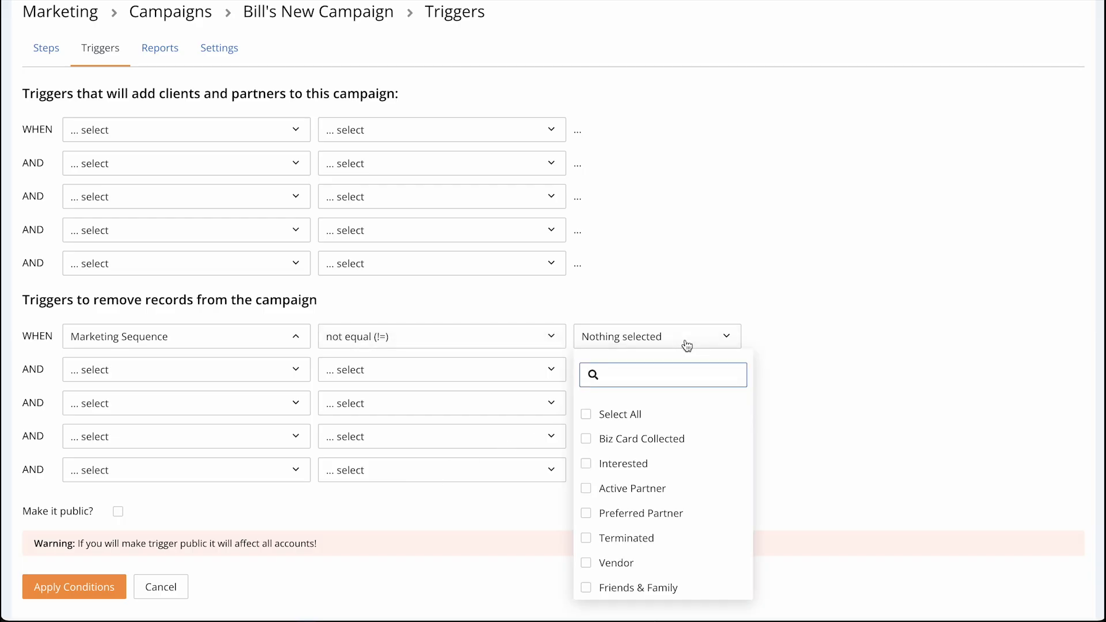
left_click(675, 490)
left_click(676, 513)
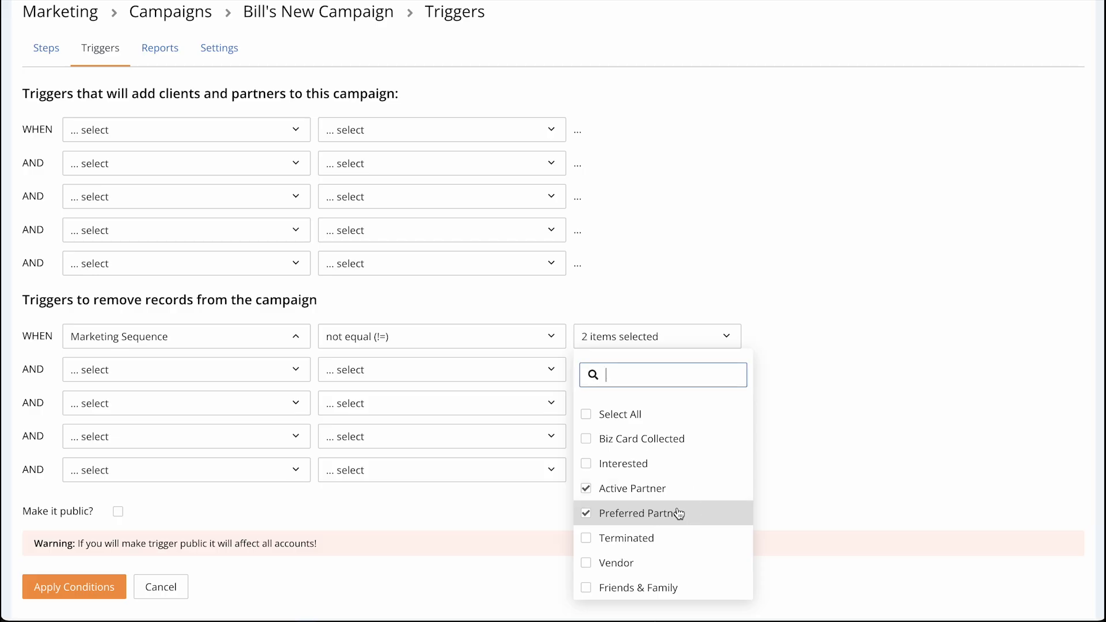
left_click(824, 471)
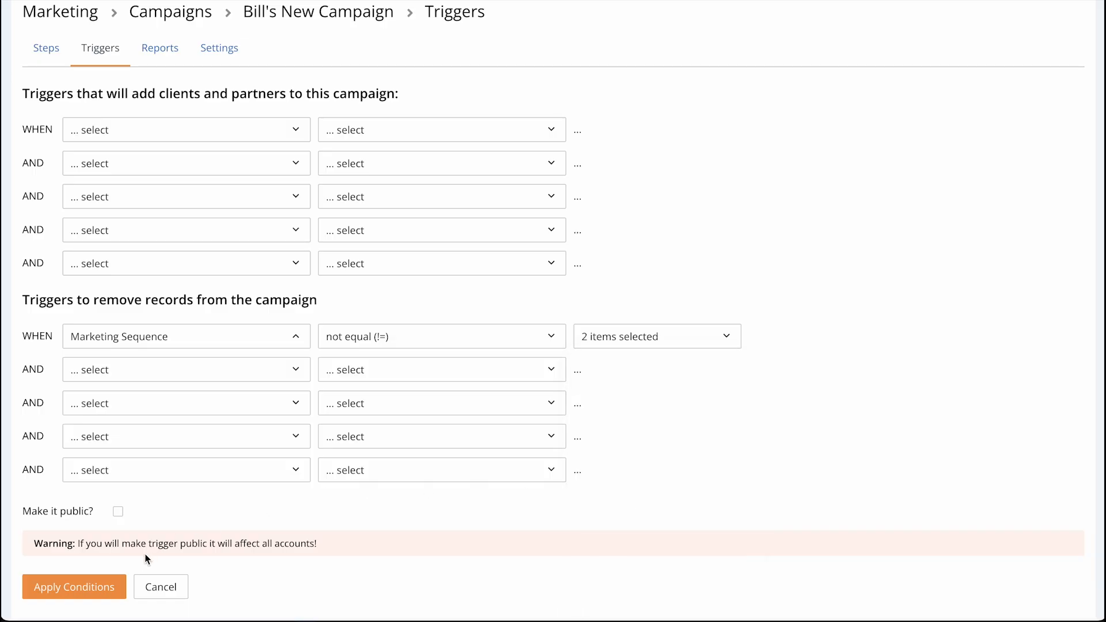
left_click(99, 588)
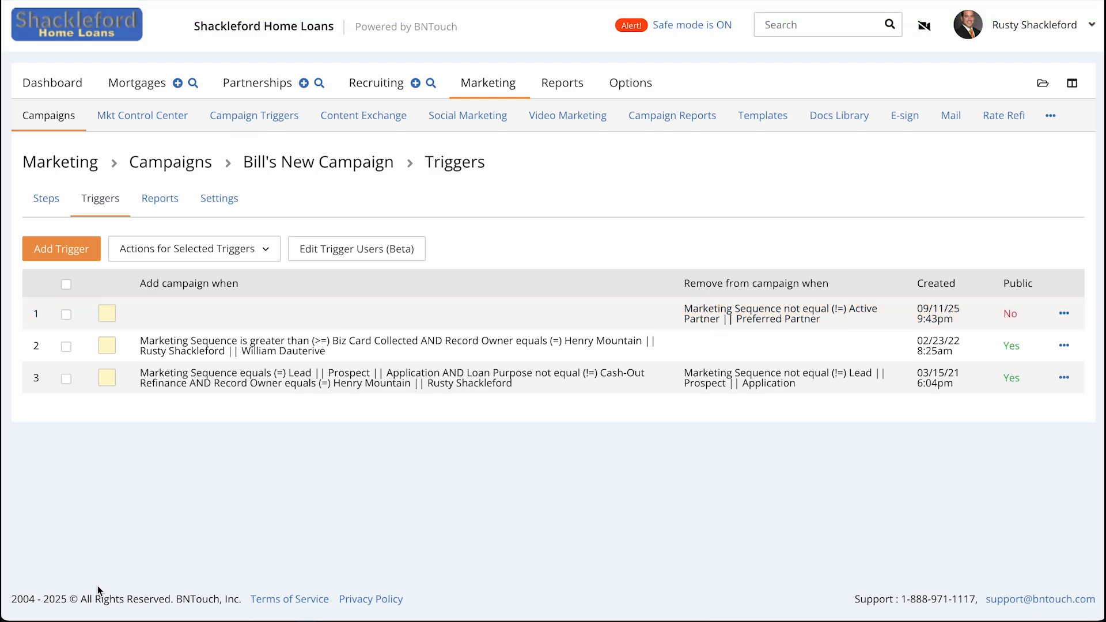
Select the newly created trigger and look at the individual and bulk actions available for it.
left_click(1064, 314)
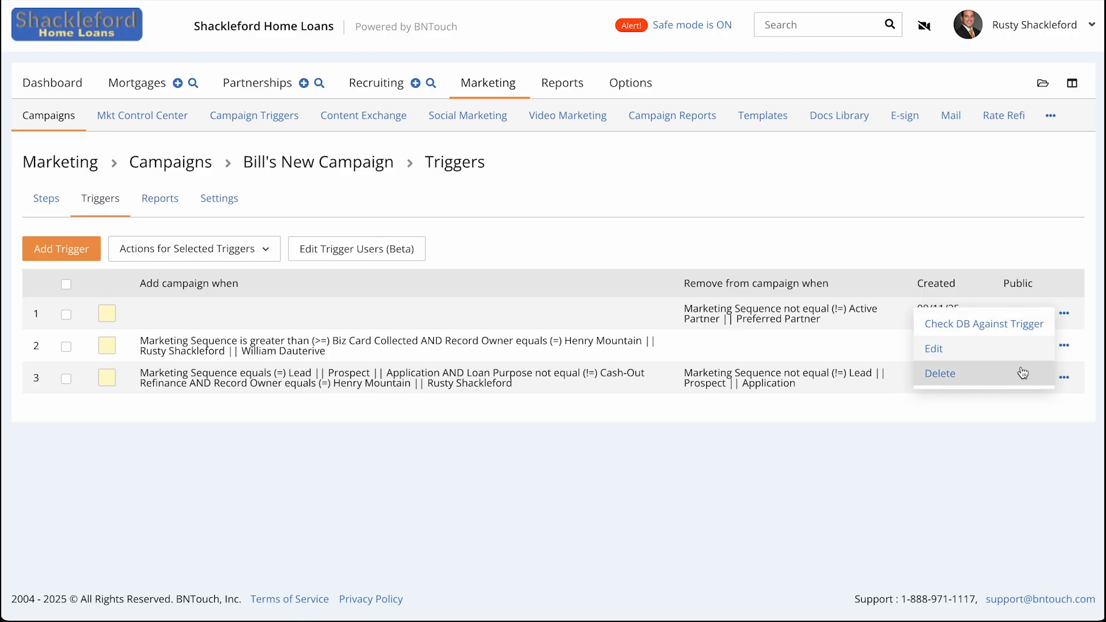
left_click(67, 315)
left_click(205, 251)
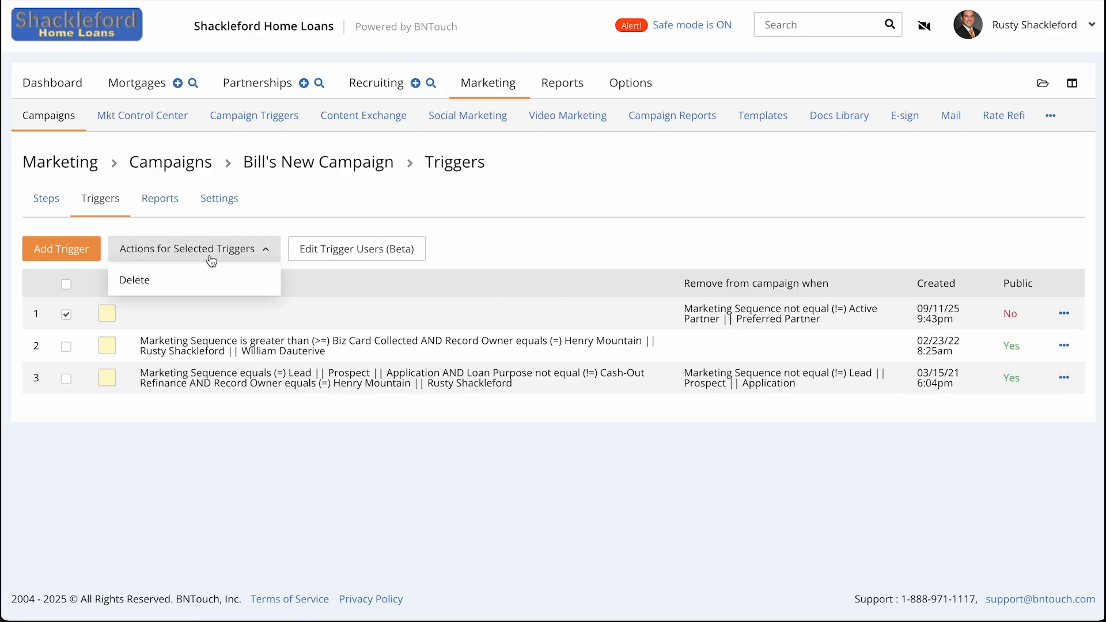
left_click(478, 246)
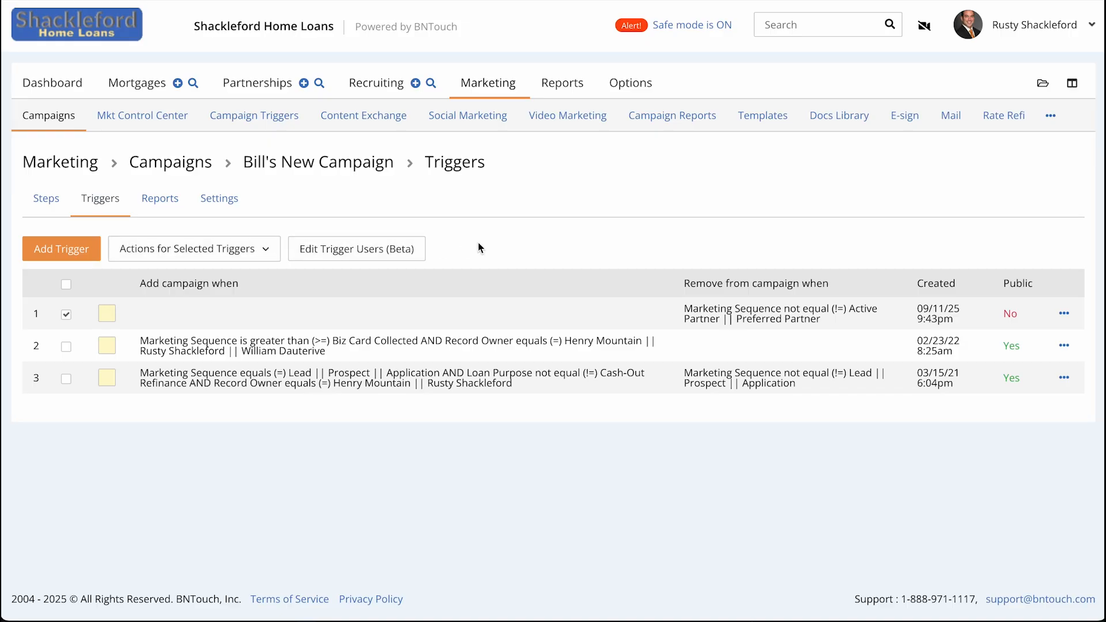
Check the database against the campaign's Biz Card Collected trigger.
left_click(1063, 346)
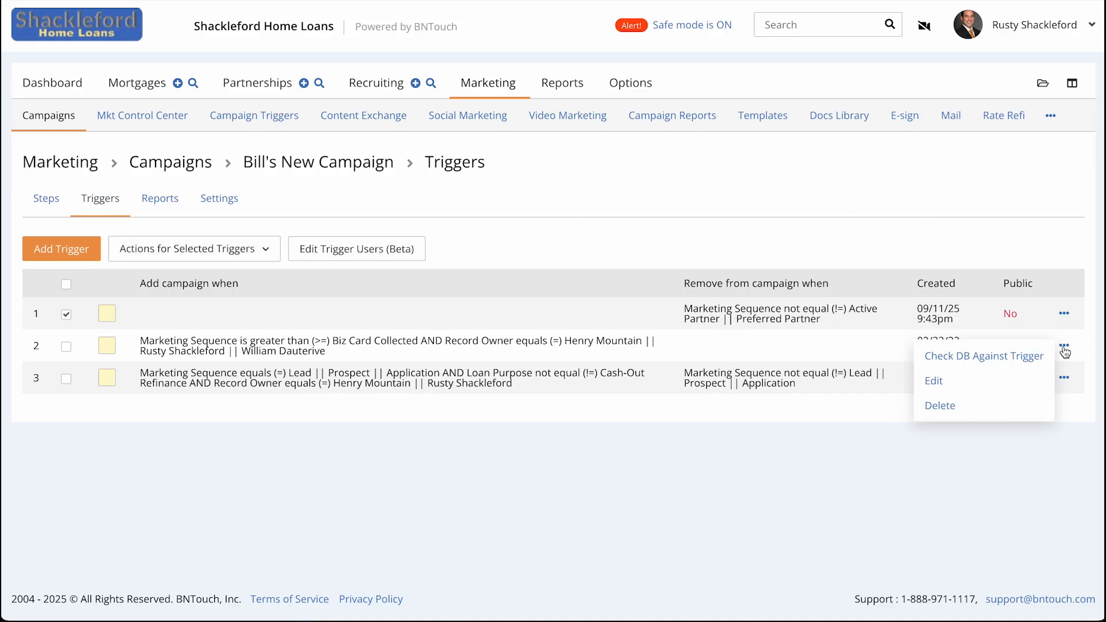
left_click(990, 359)
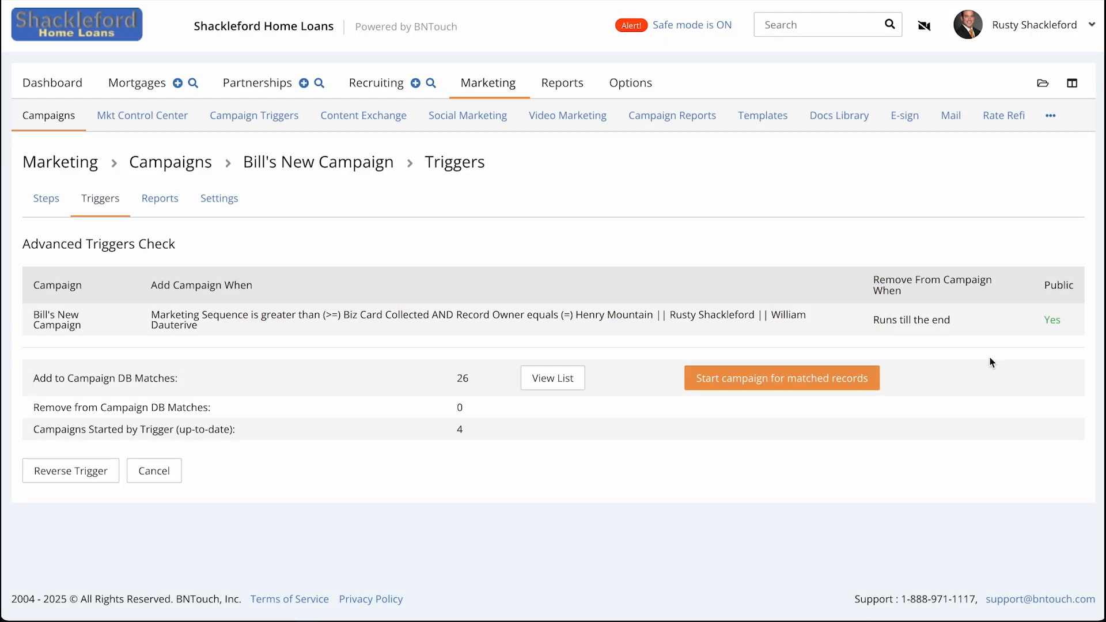
Start adding a trigger from the overview of all campaign triggers and search the campaign choices for "bil".
left_click(491, 86)
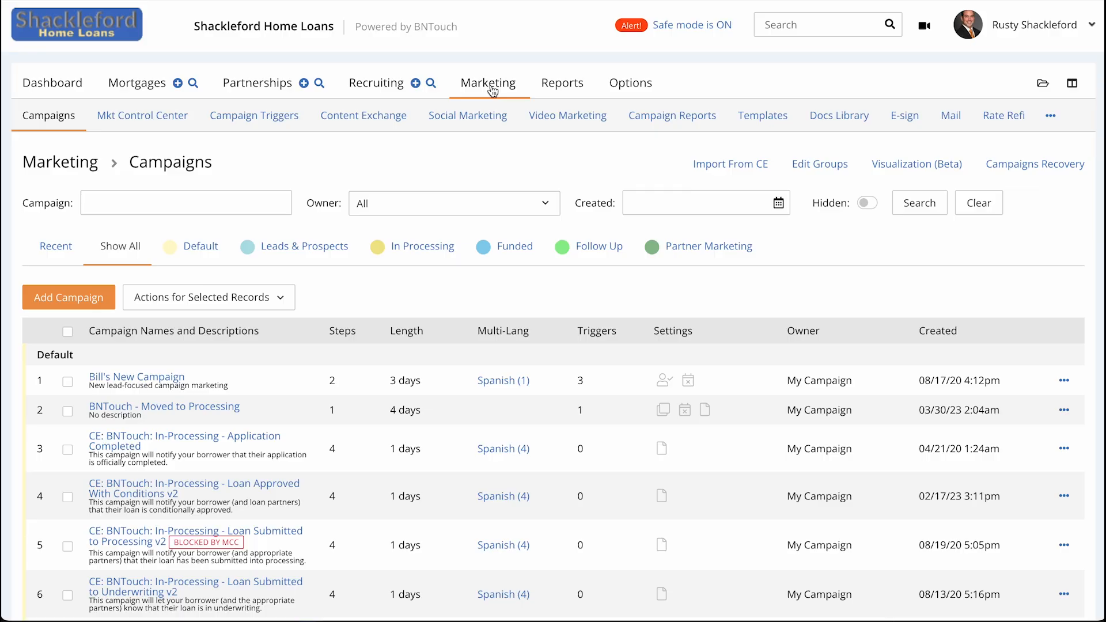
left_click(256, 118)
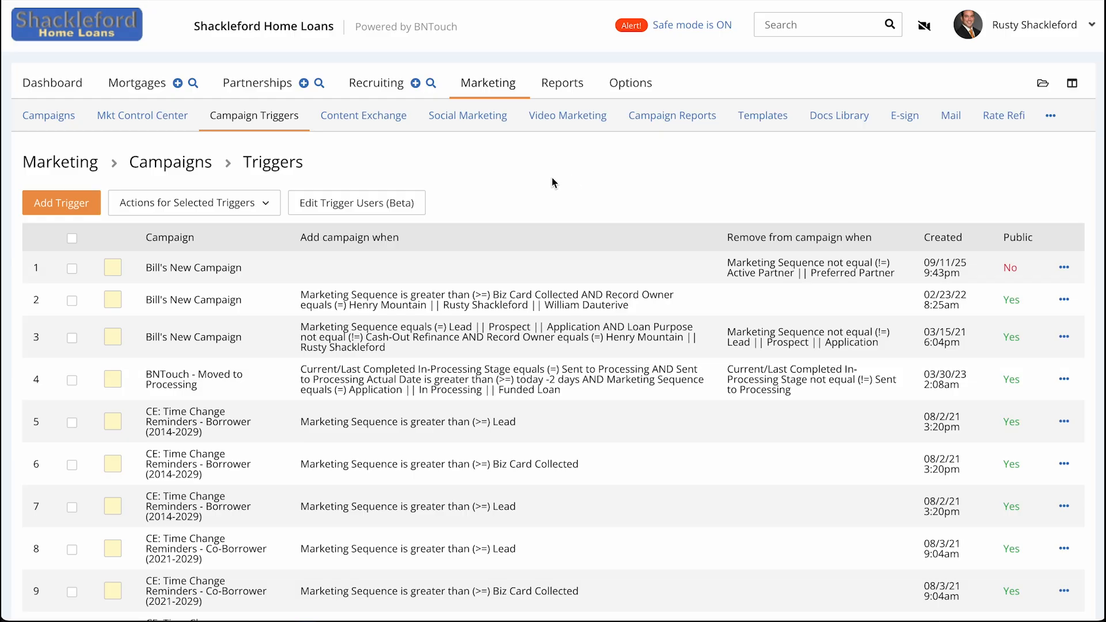
left_click(66, 206)
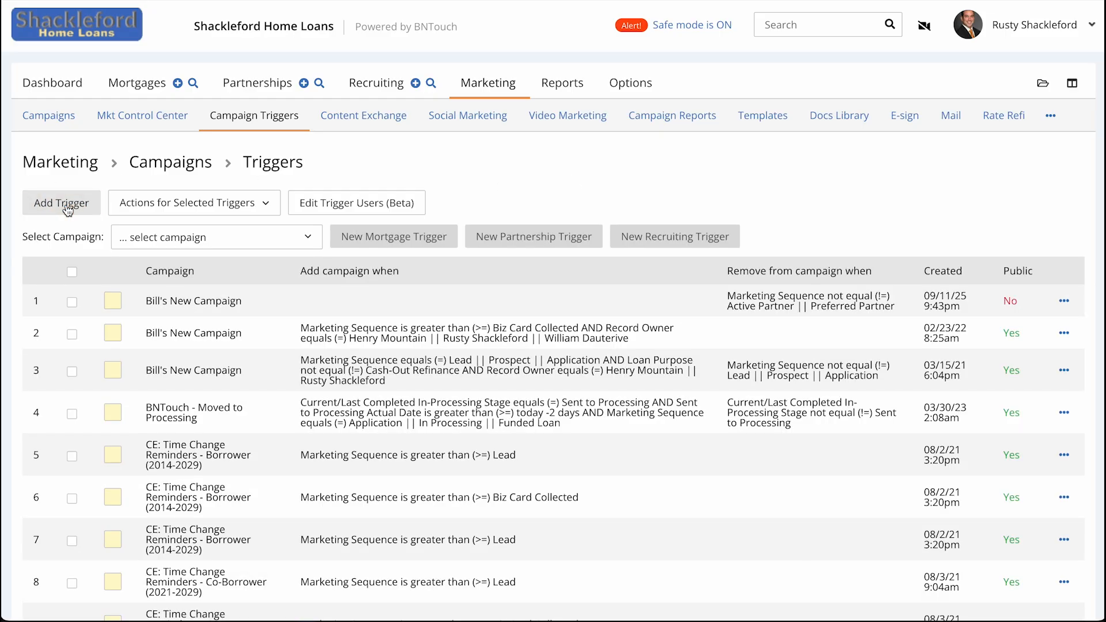
left_click(308, 241)
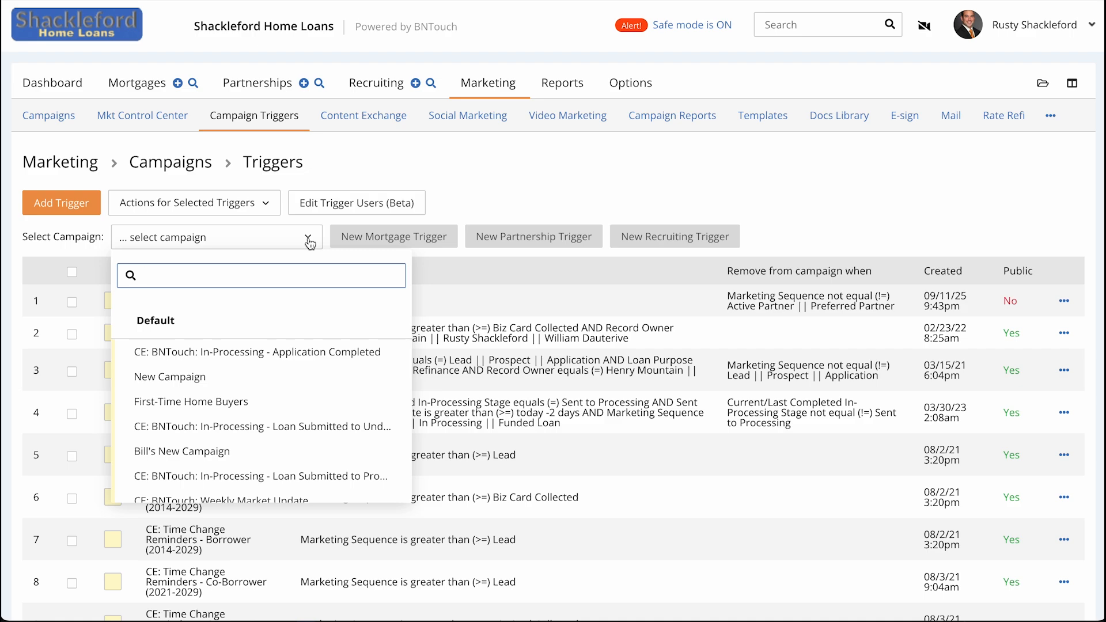
type("b")
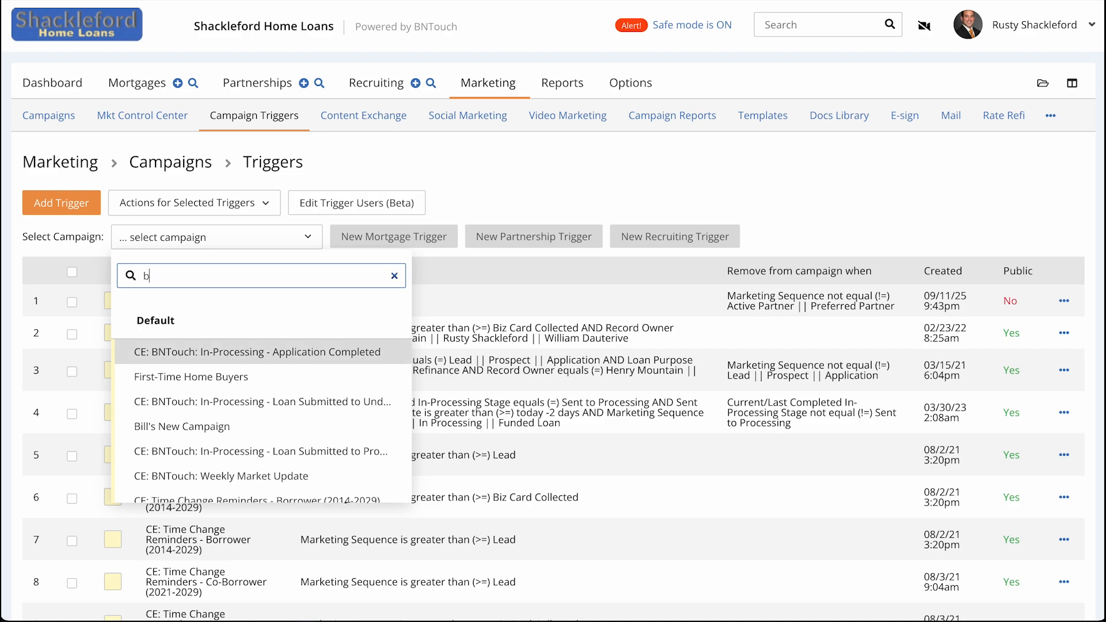
type("il")
key("BackSpace")
key("BackSpace")
key("BackSpace")
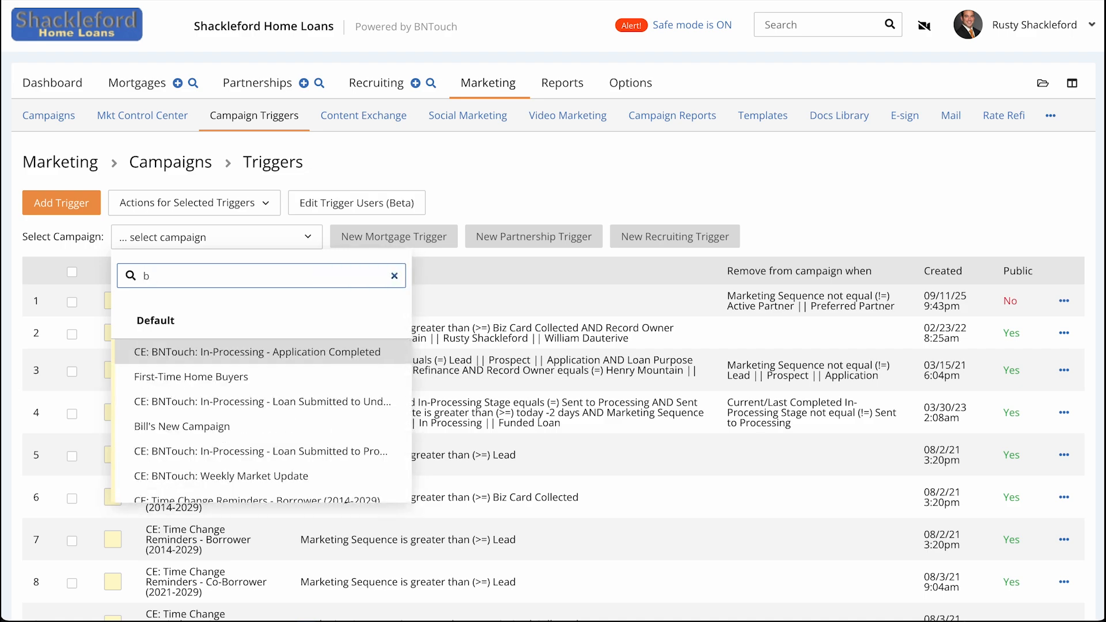